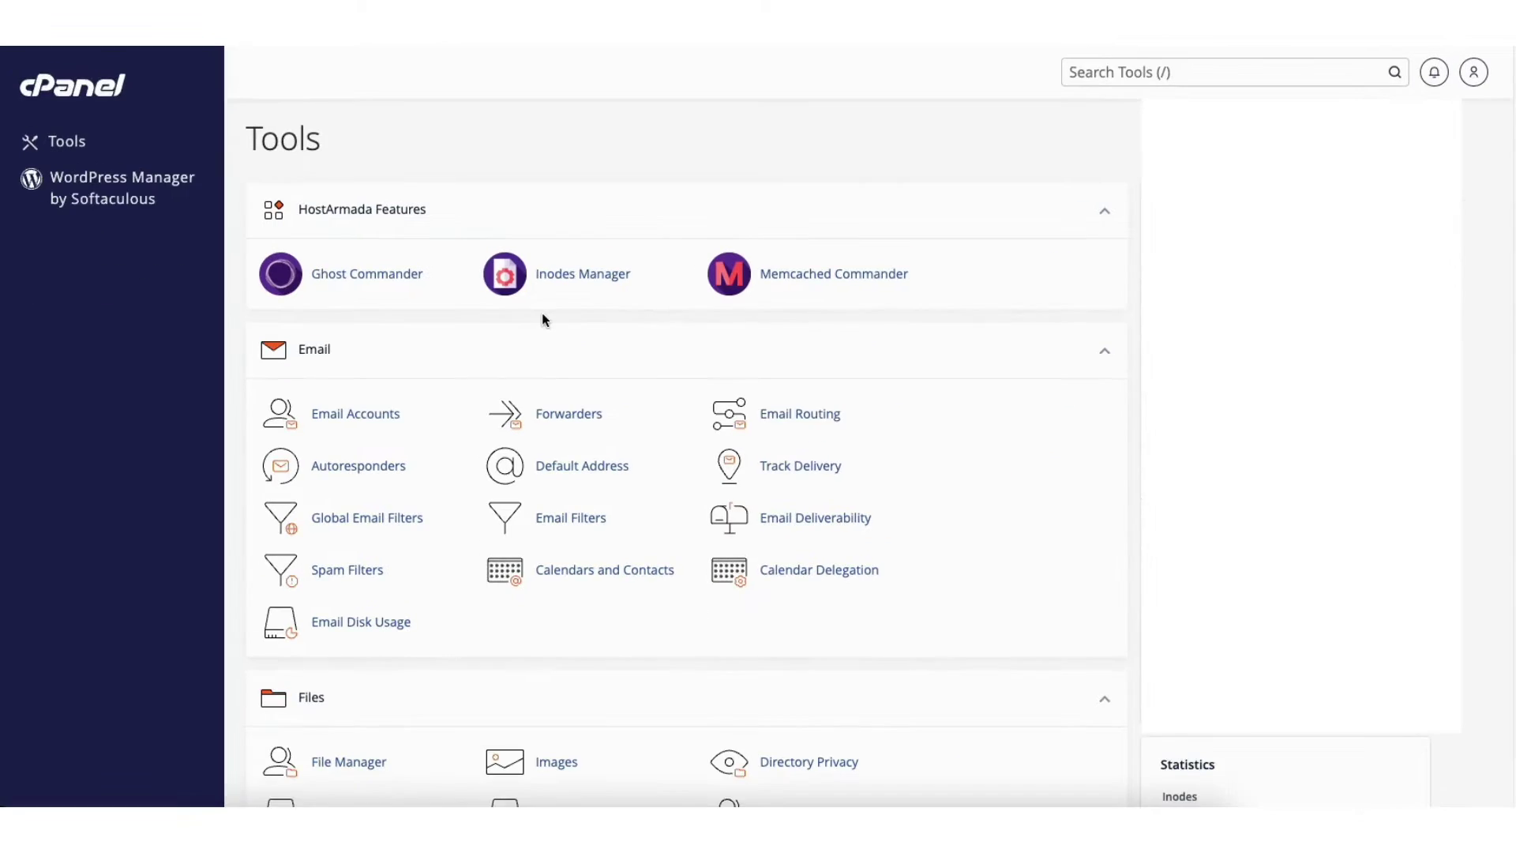
scroll(1504, 261, "down", 1)
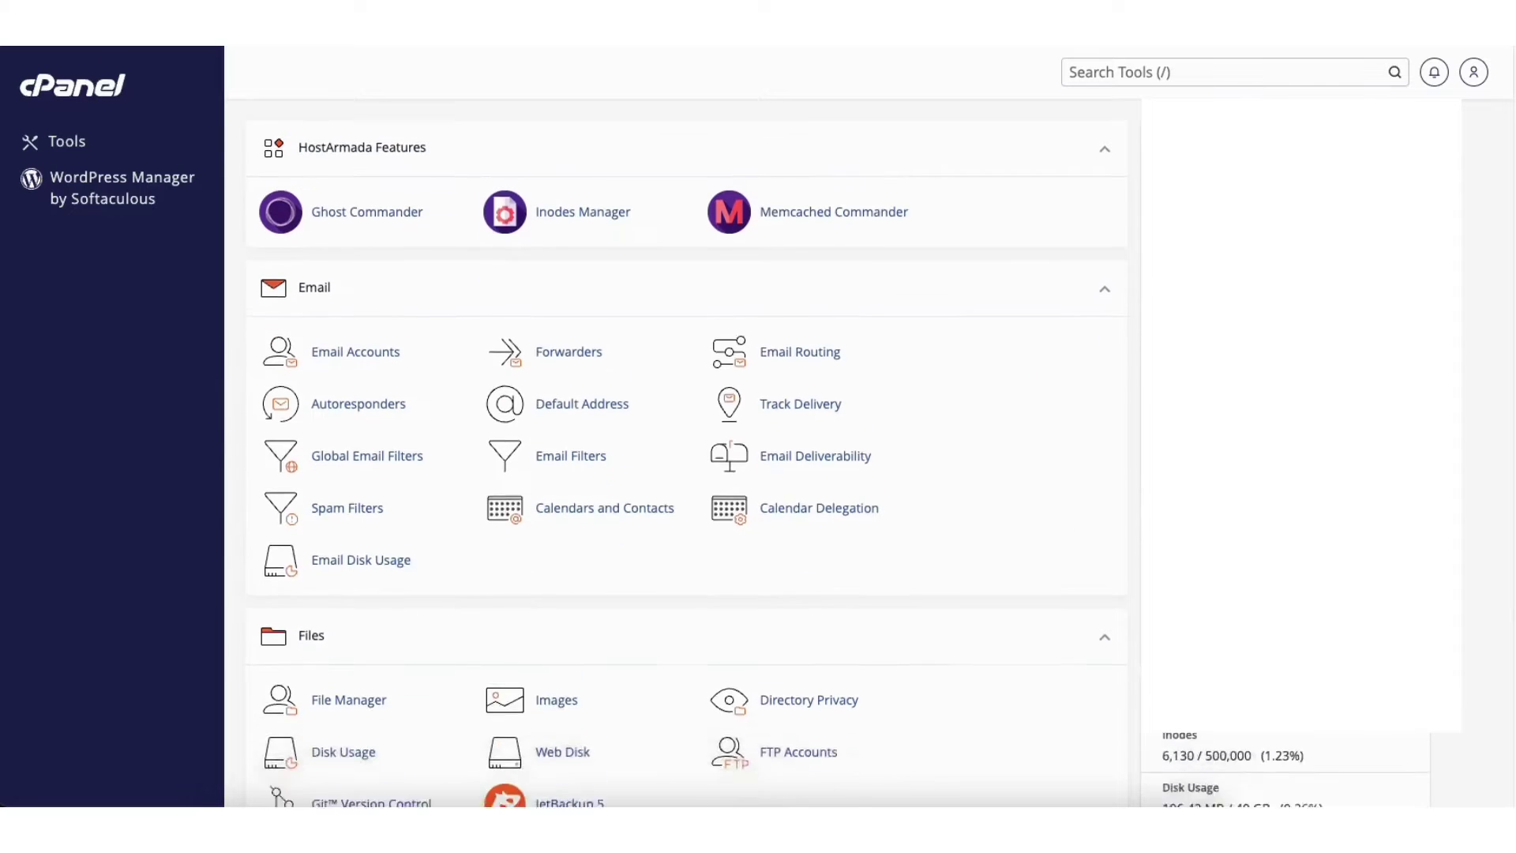
scroll(1505, 261, "down", 3)
scroll(1505, 261, "down", 2)
scroll(1505, 261, "down", 1)
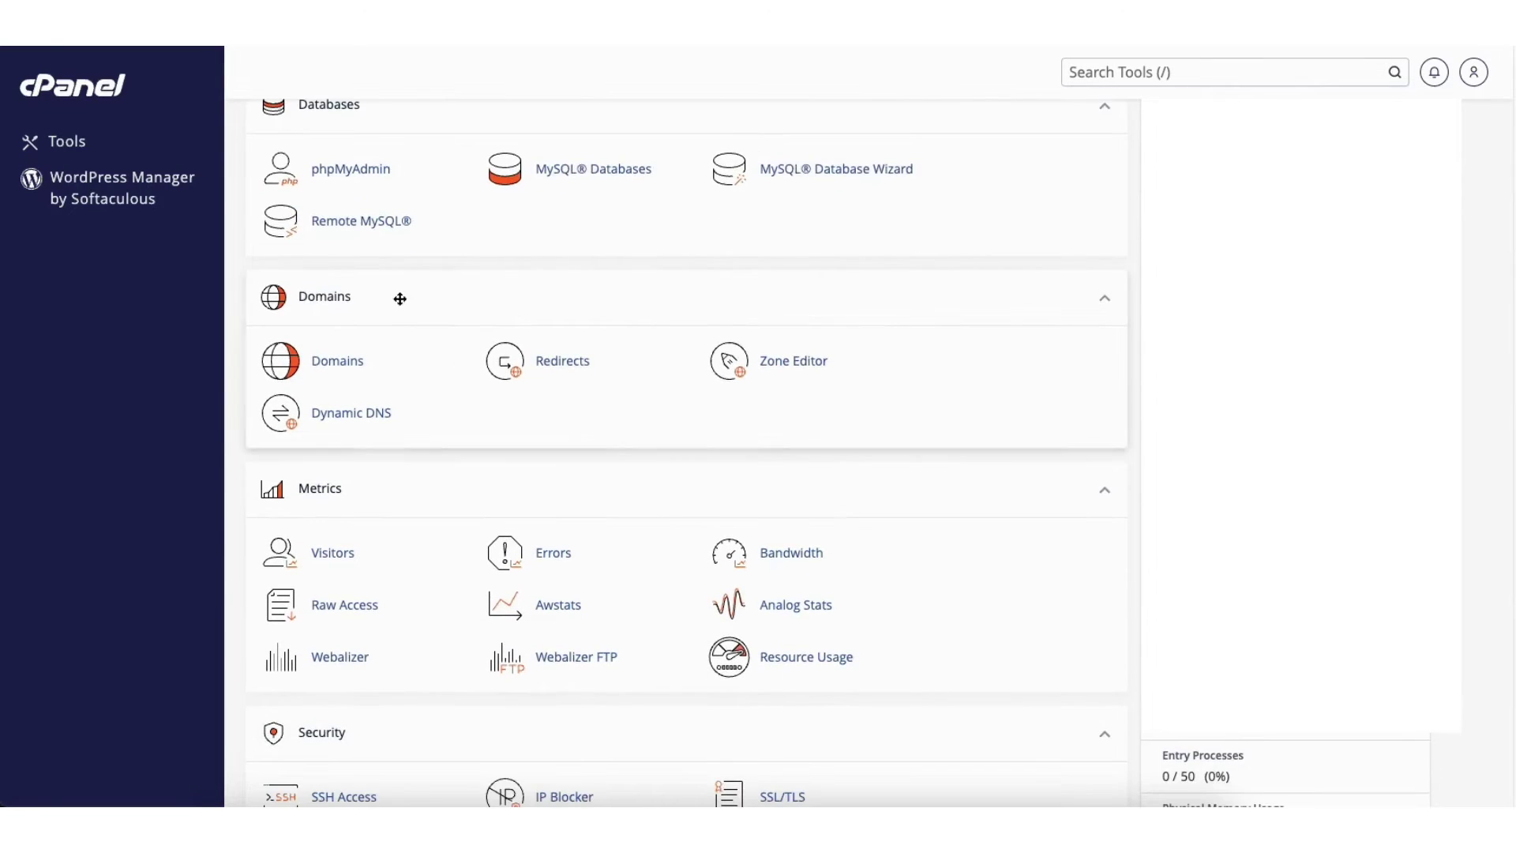
Step: Open the Domains page and start the Create a New Domain form
left_click(338, 370)
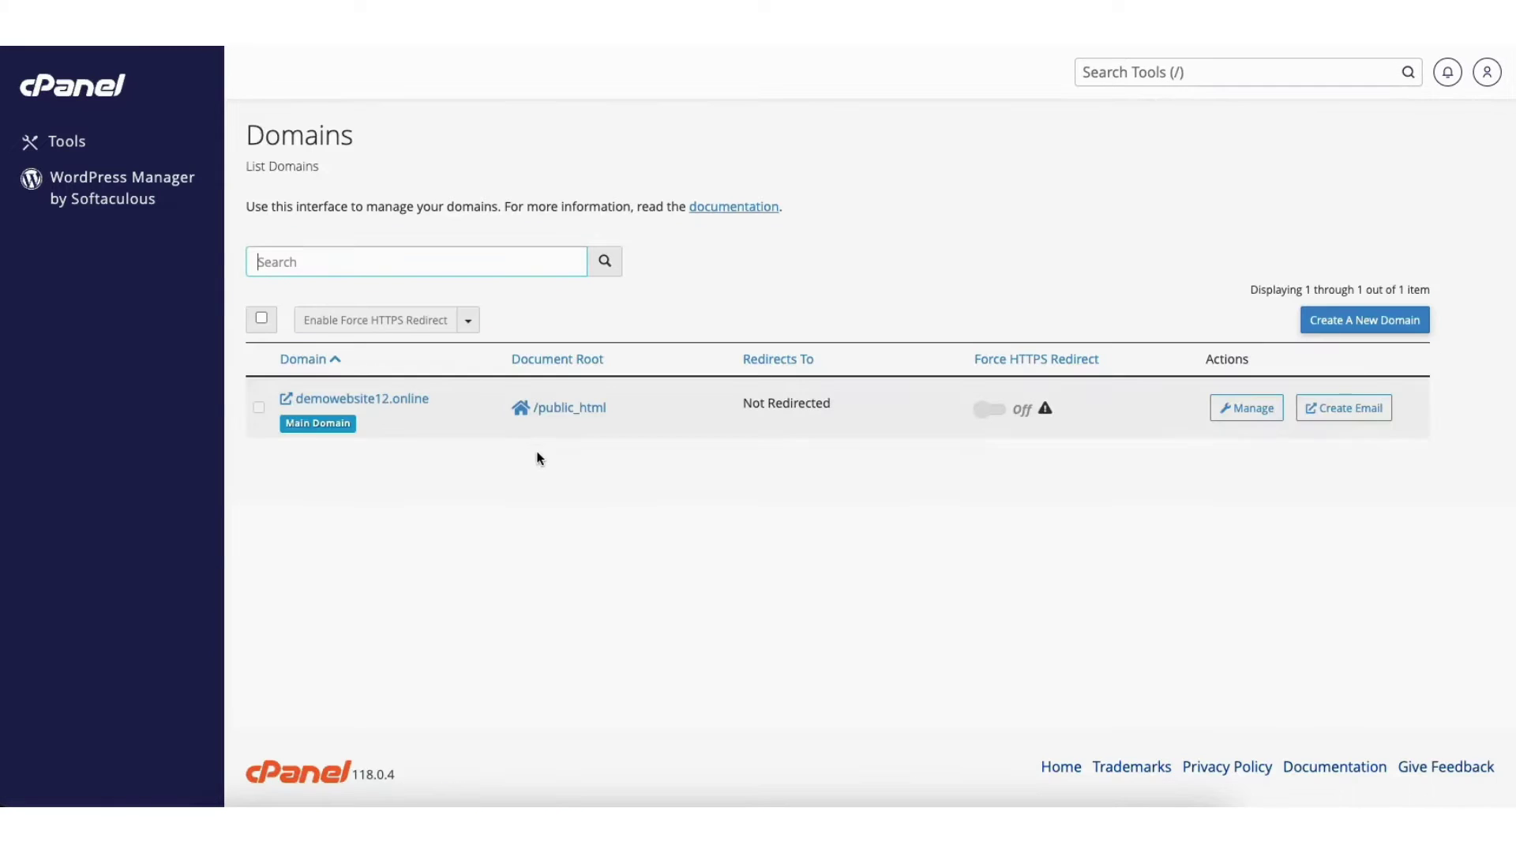
left_click(1348, 322)
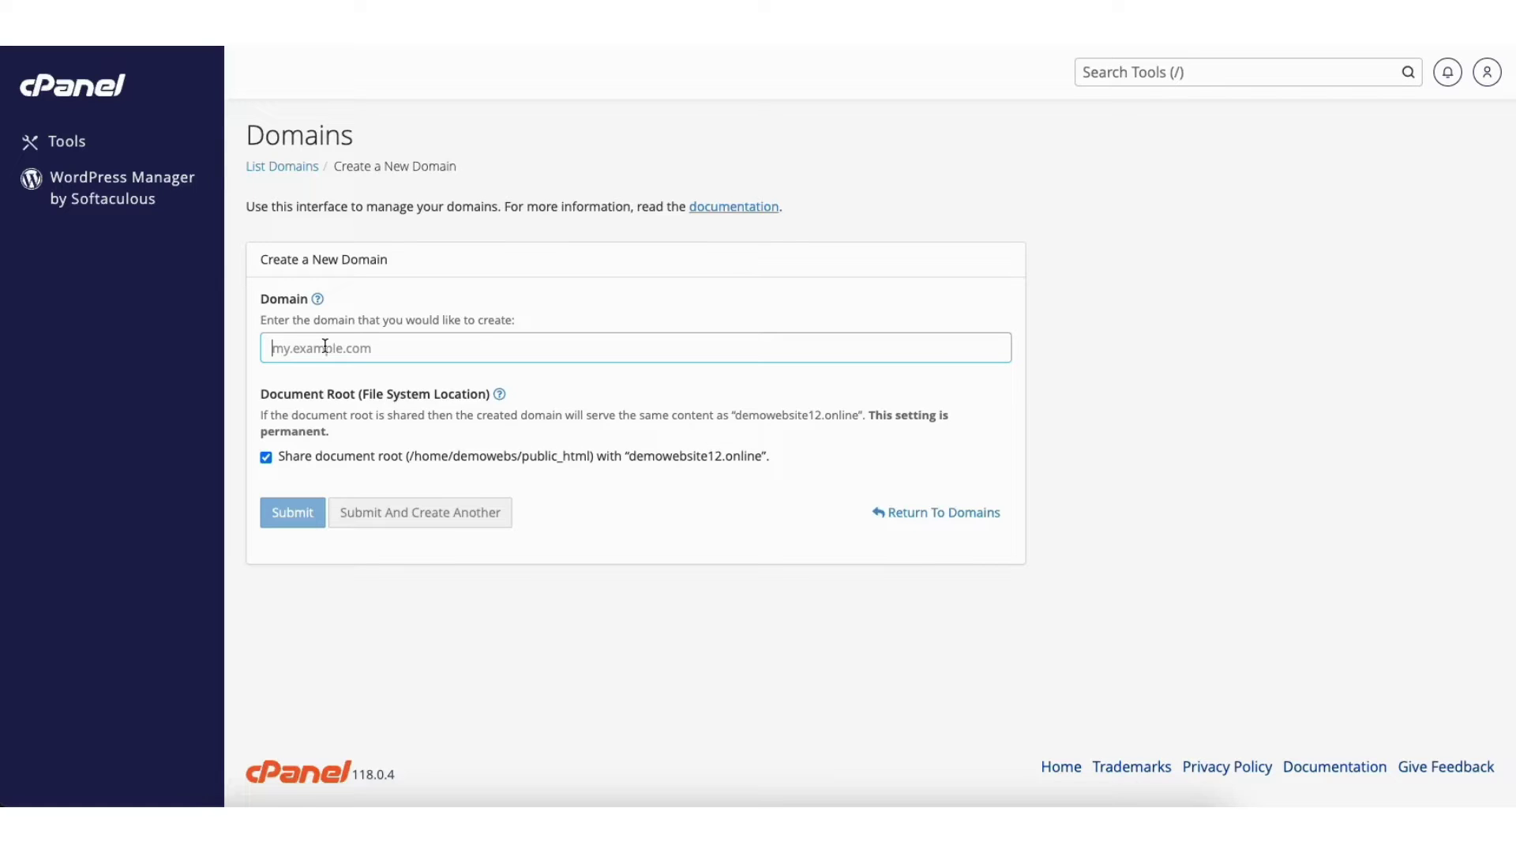
type("demoaddondomainsite32.com")
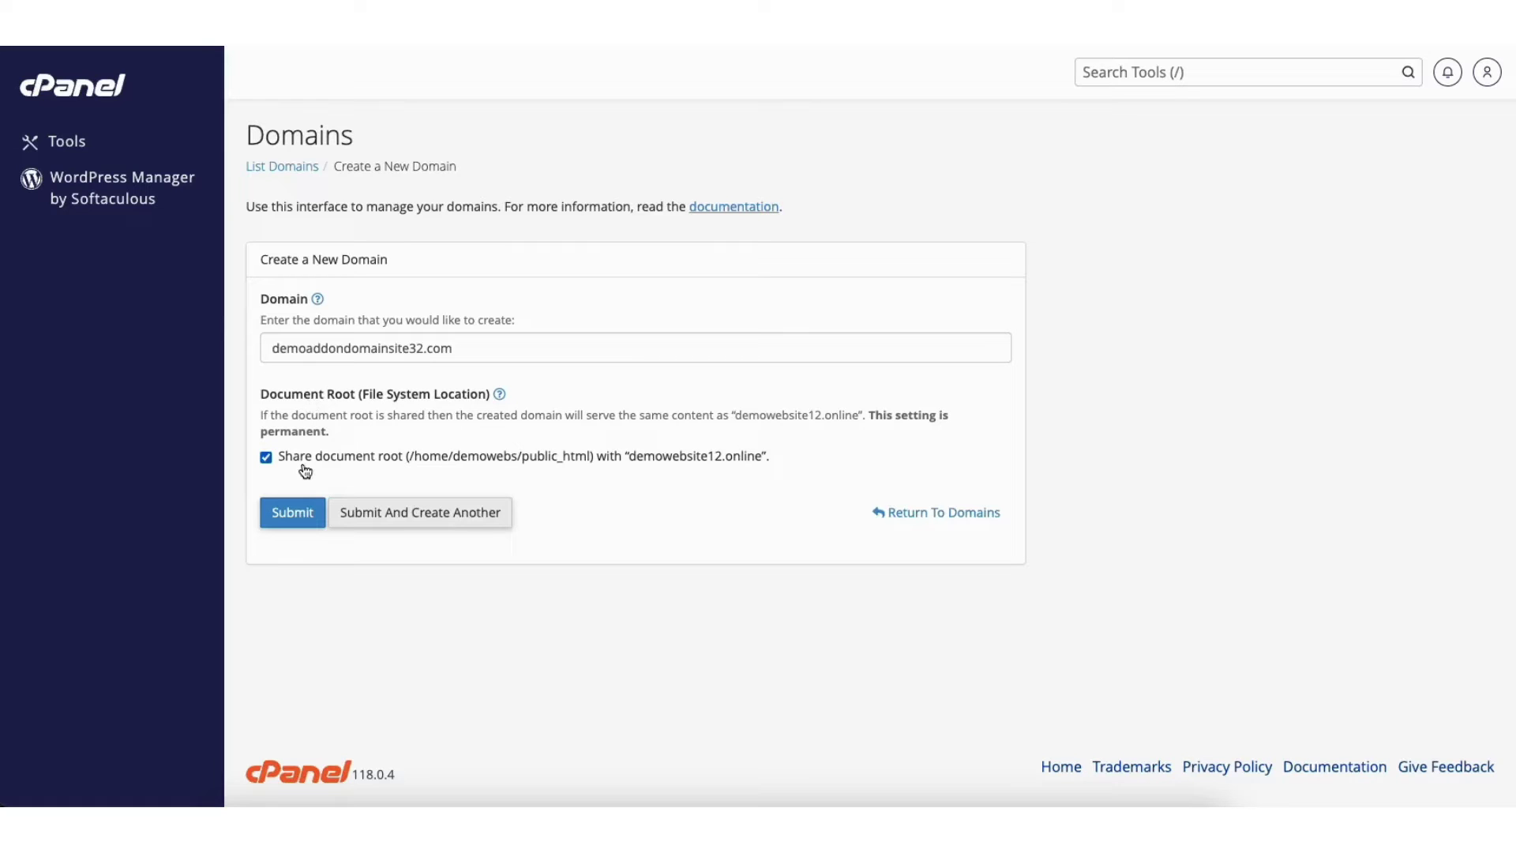
Step: Turn off document root sharing, keeping the suggested demoaddondomainsite32.com document root
left_click(265, 458)
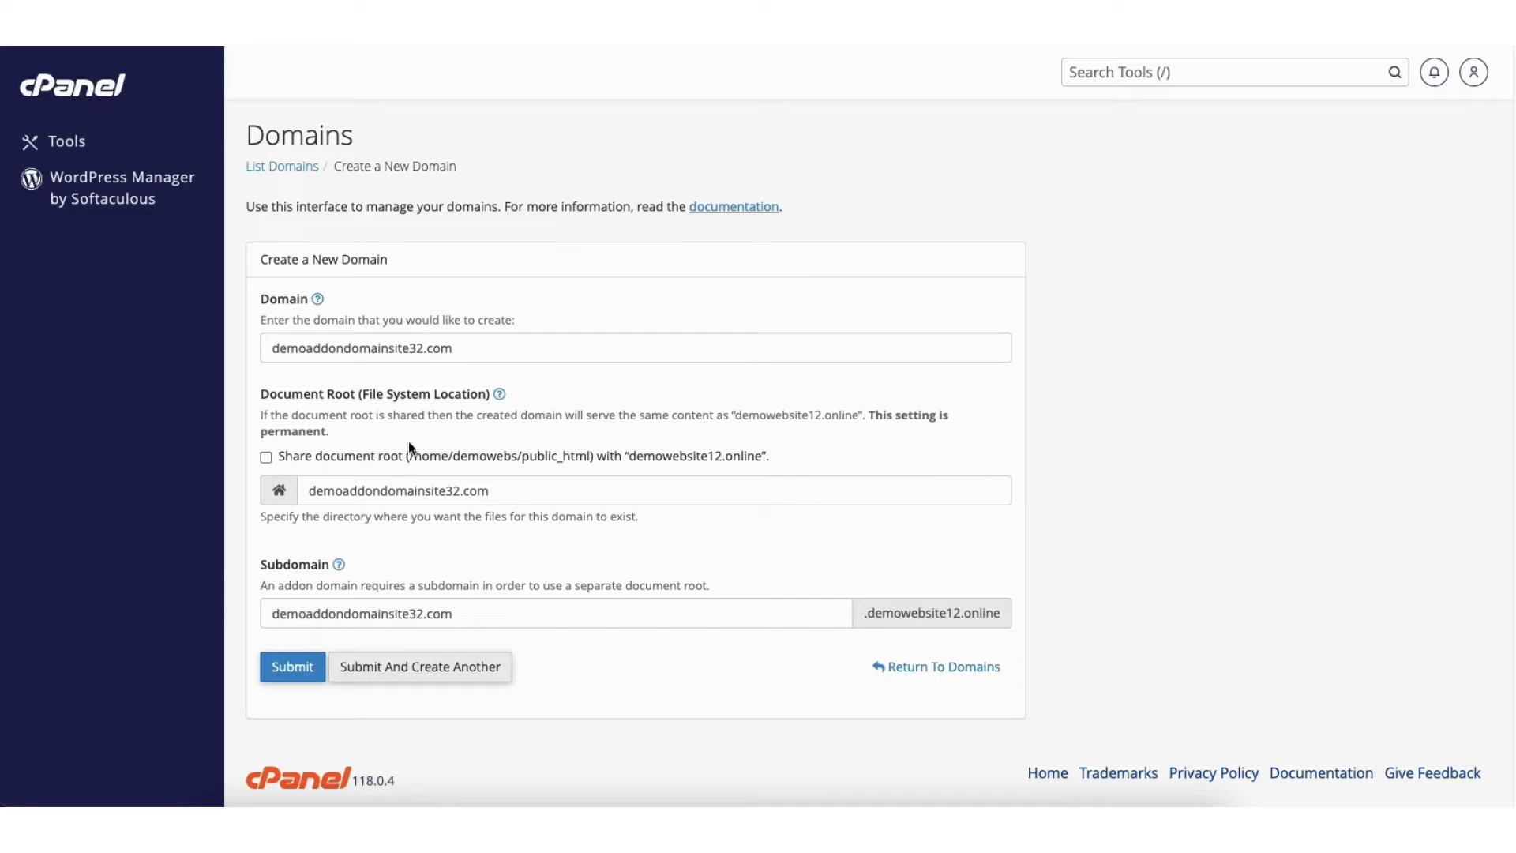
left_click(313, 490)
left_click_drag(313, 490, 486, 492)
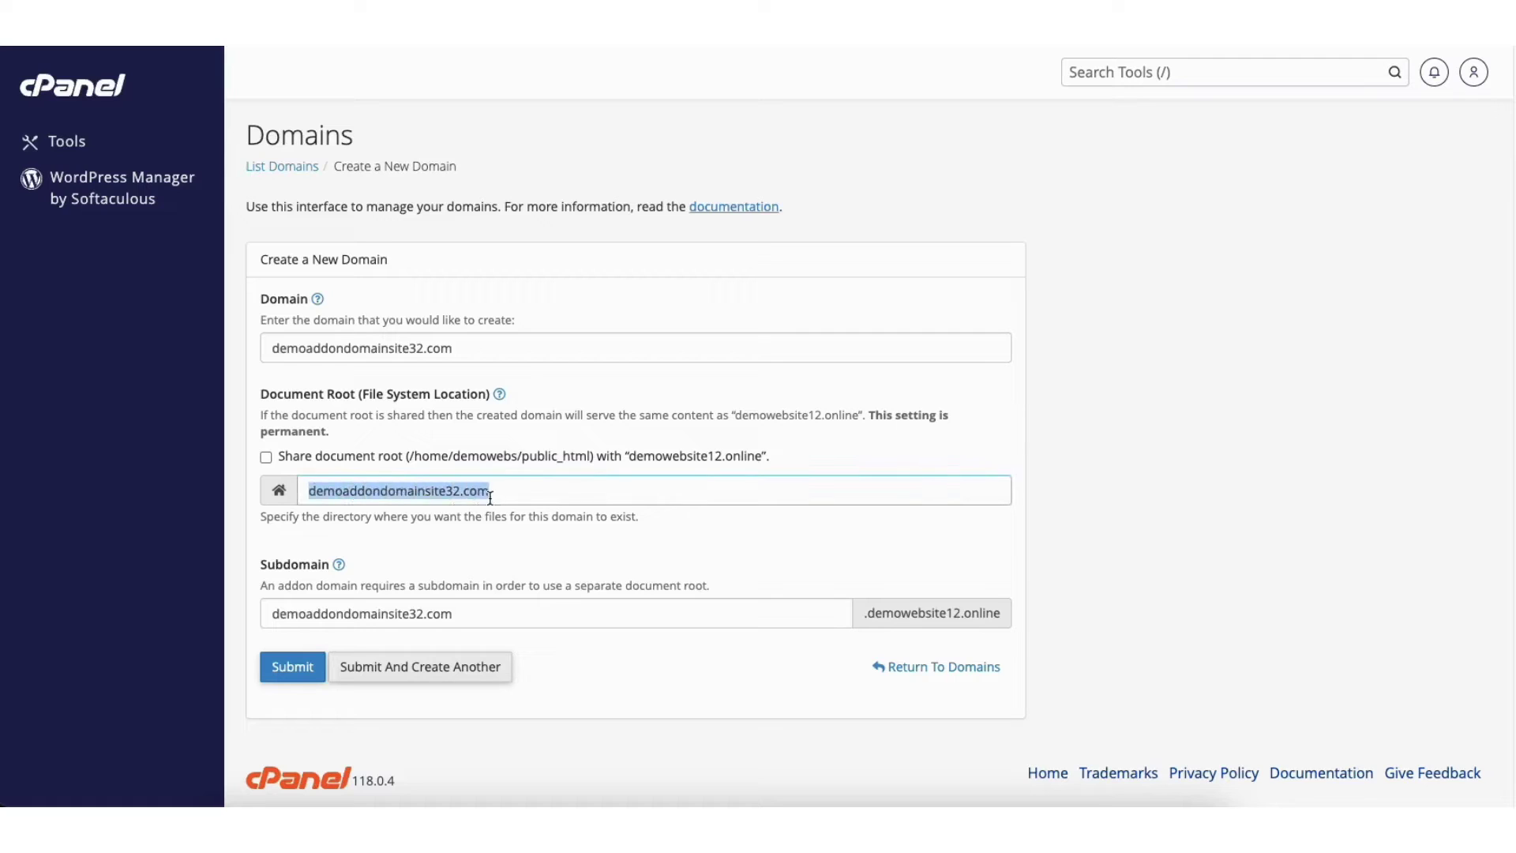
left_click(513, 491)
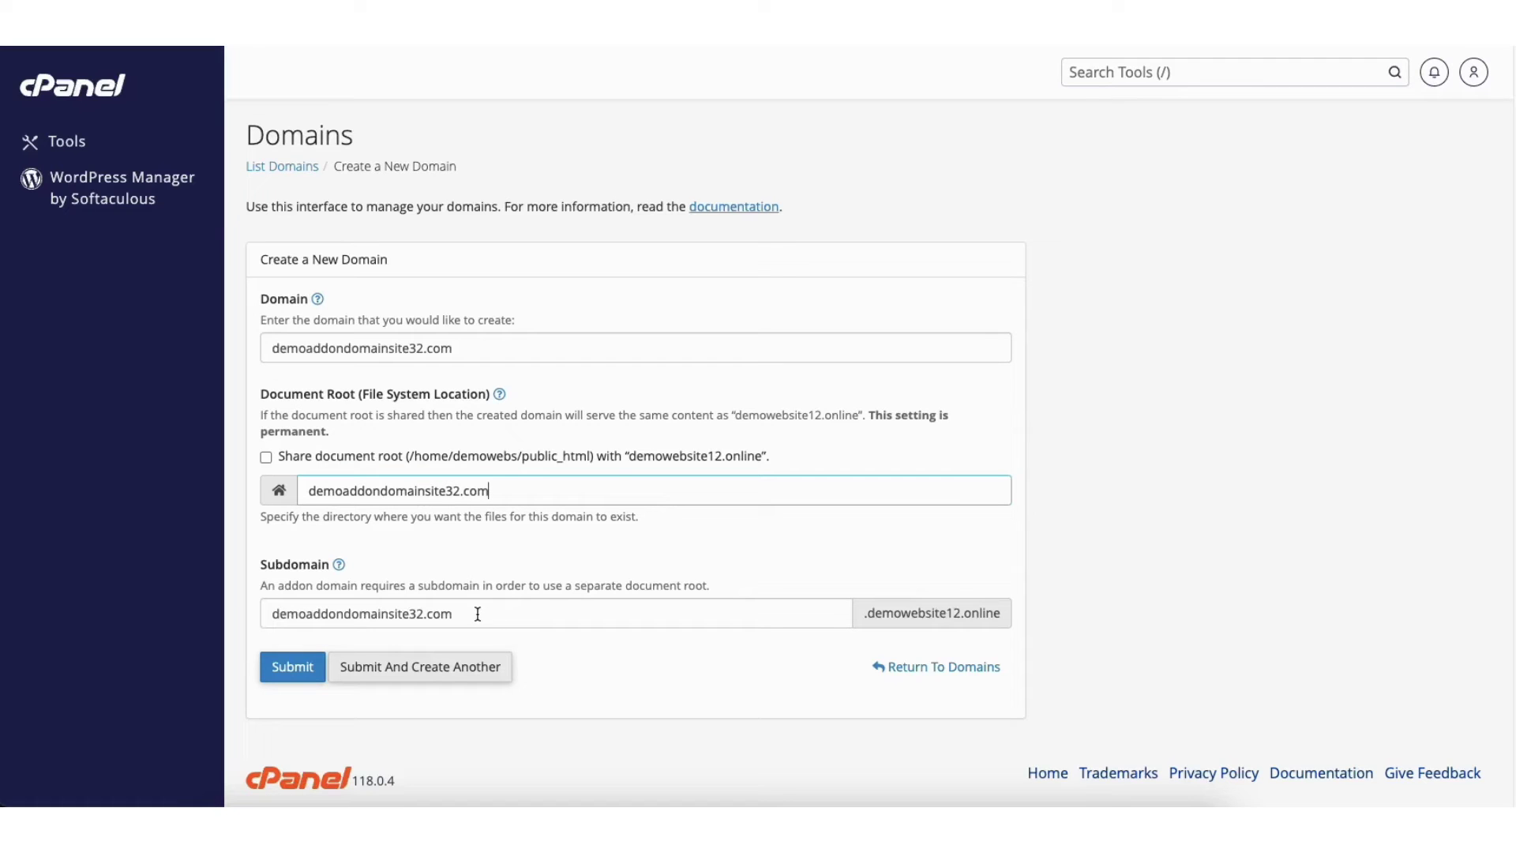
Step: Submit the form to create demoaddondomainsite32.com with its own document root
left_click(298, 663)
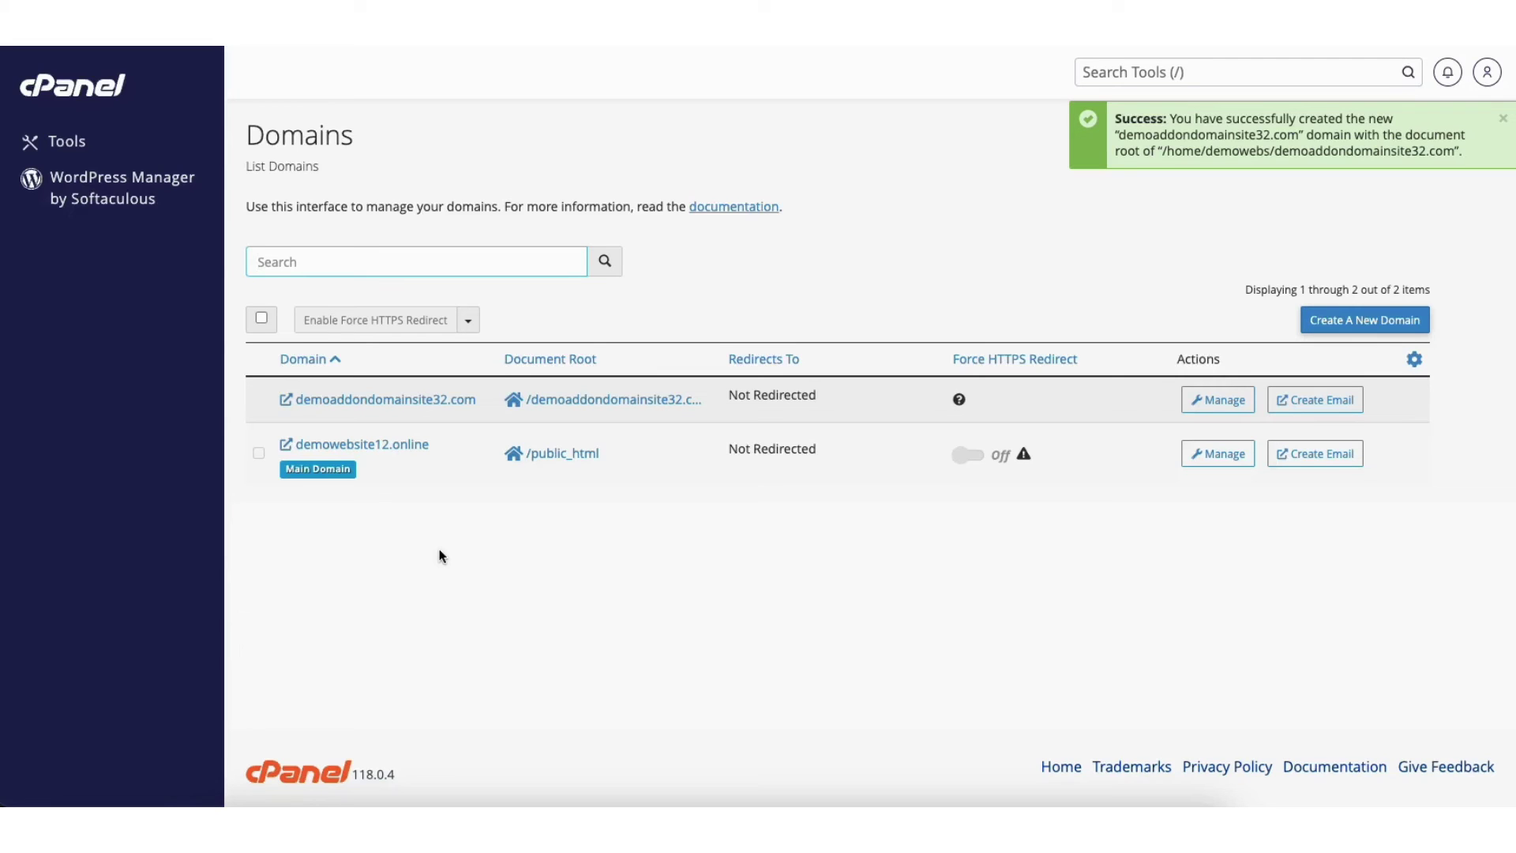
Step: Open the Manage page for demoaddondomainsite32.com from its Domains list row
left_click(1217, 400)
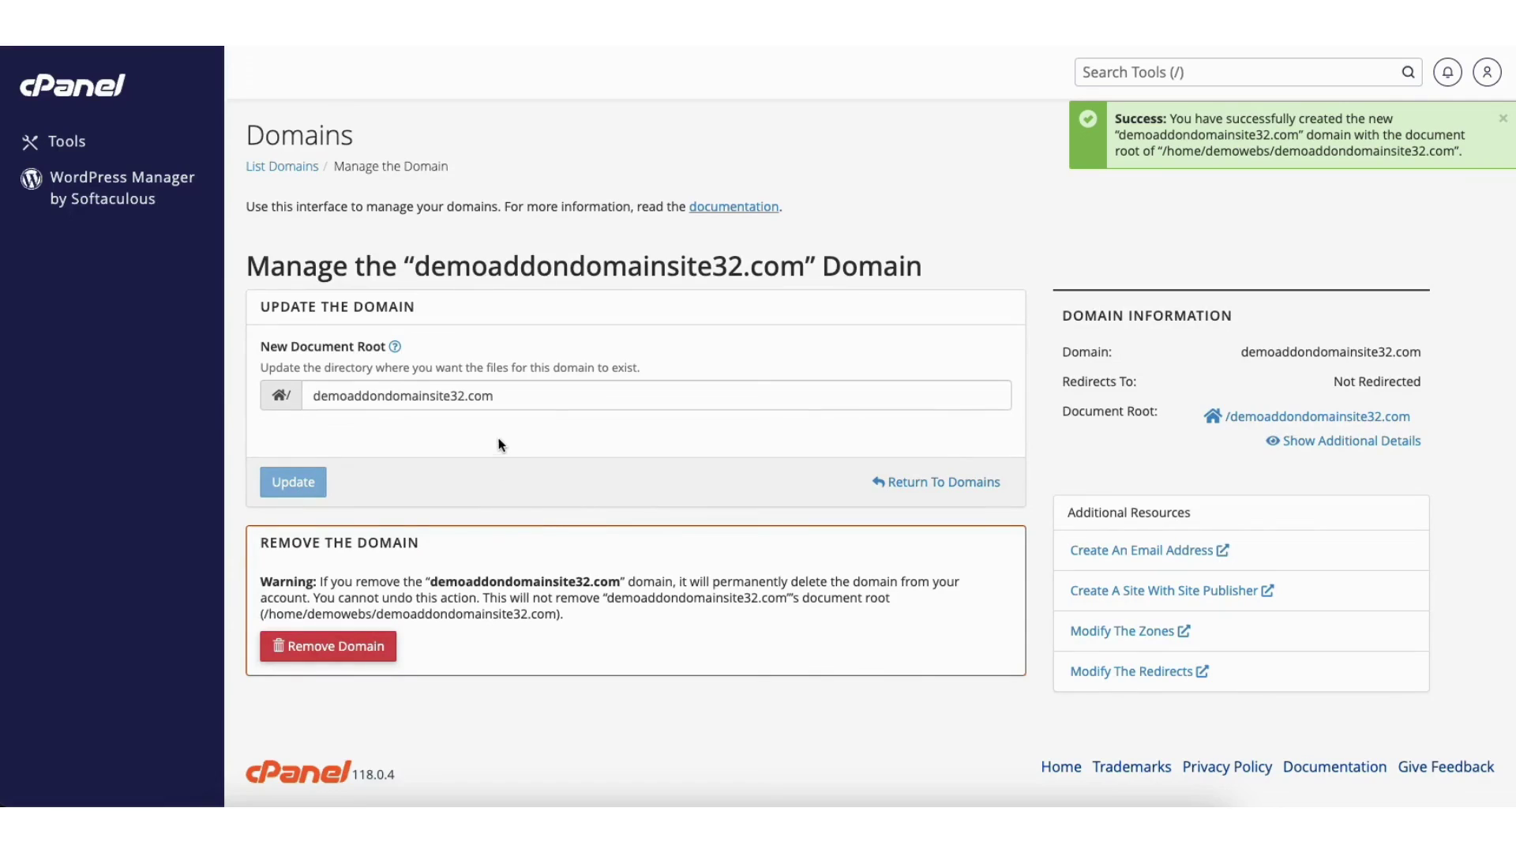